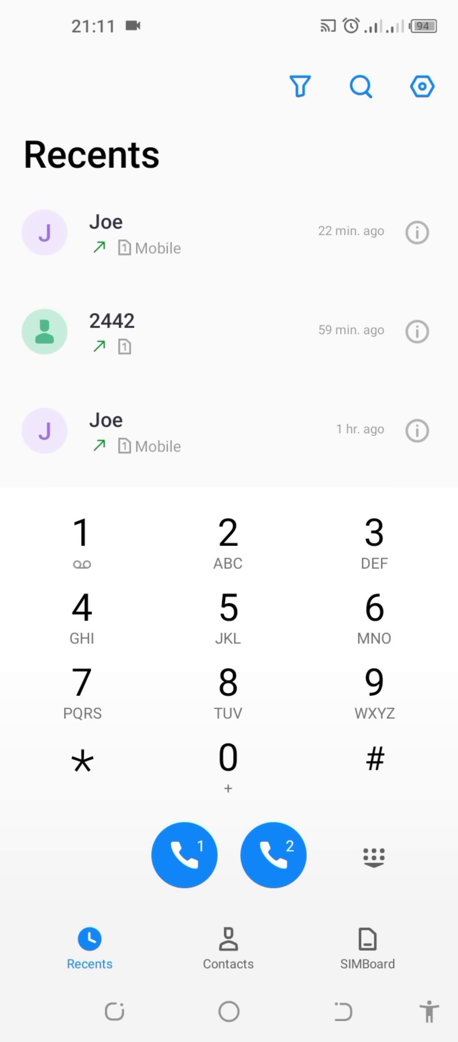
# - Enter the USSD code *312# on the dialpad
pyautogui.click(82, 761)
pyautogui.click(374, 538)
pyautogui.click(82, 538)
pyautogui.click(228, 540)
pyautogui.click(373, 761)
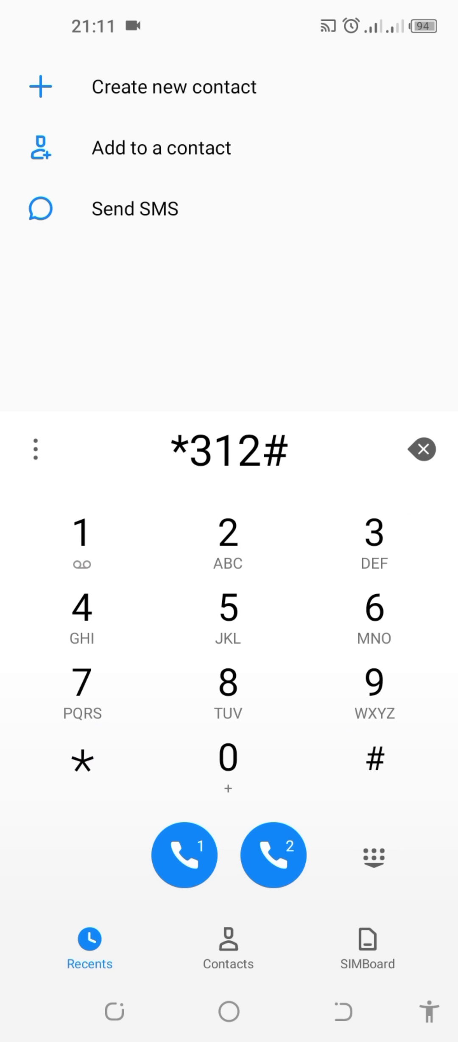
# - Run *312# and reply 1 for Data Plans in the USSD menu
pyautogui.click(184, 855)
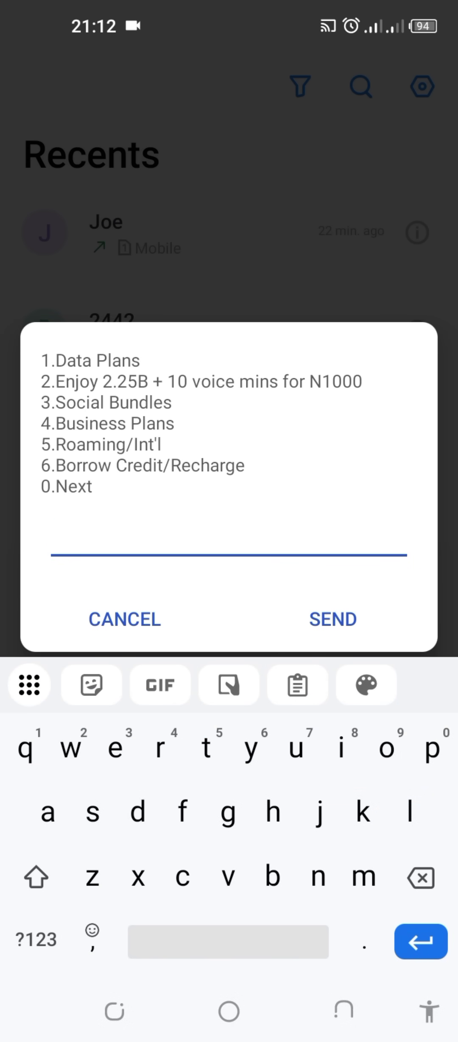
pyautogui.click(36, 939)
pyautogui.click(27, 749)
pyautogui.click(332, 619)
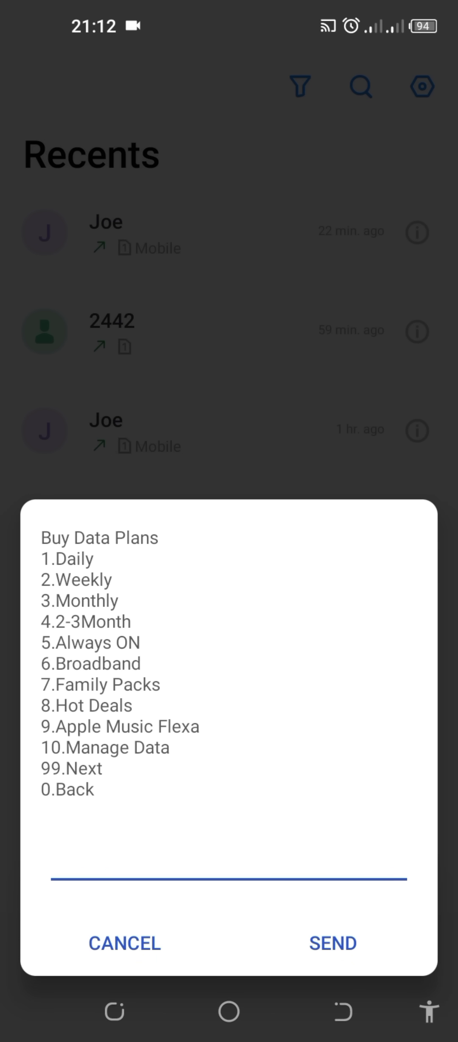
# - Reply 10 for Manage Data in the USSD dialog
pyautogui.click(228, 861)
pyautogui.click(36, 940)
pyautogui.write('1')
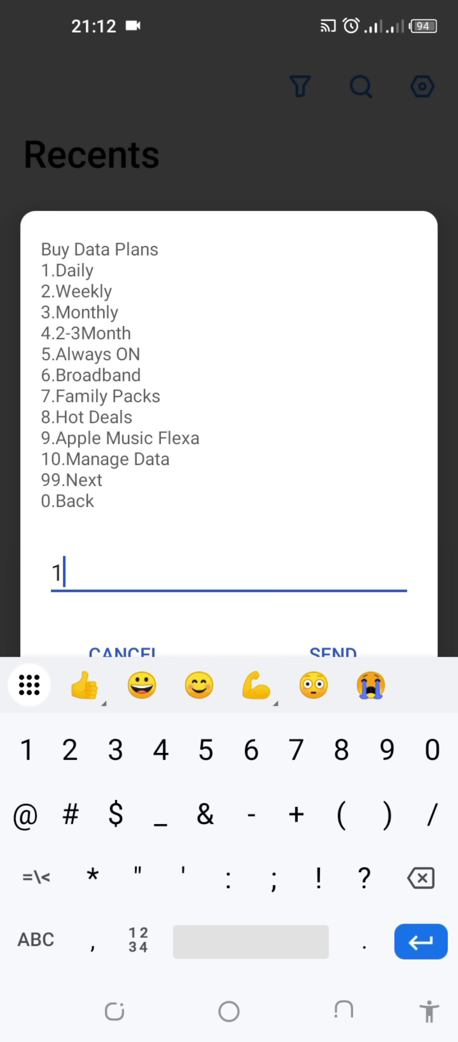
pyautogui.write('0')
pyautogui.click(333, 652)
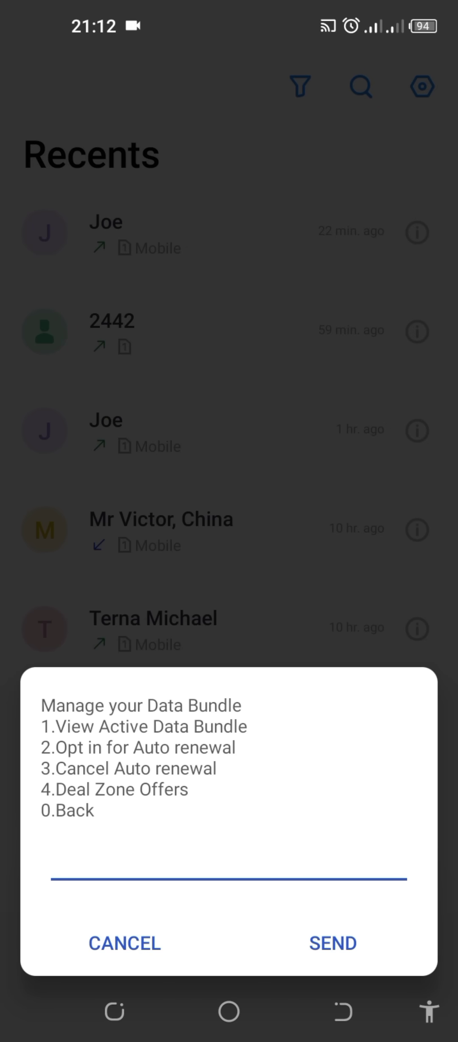
# - Bring up the digit keyboard in the USSD reply field to enter 3 for Cancel Auto renewal
pyautogui.click(229, 863)
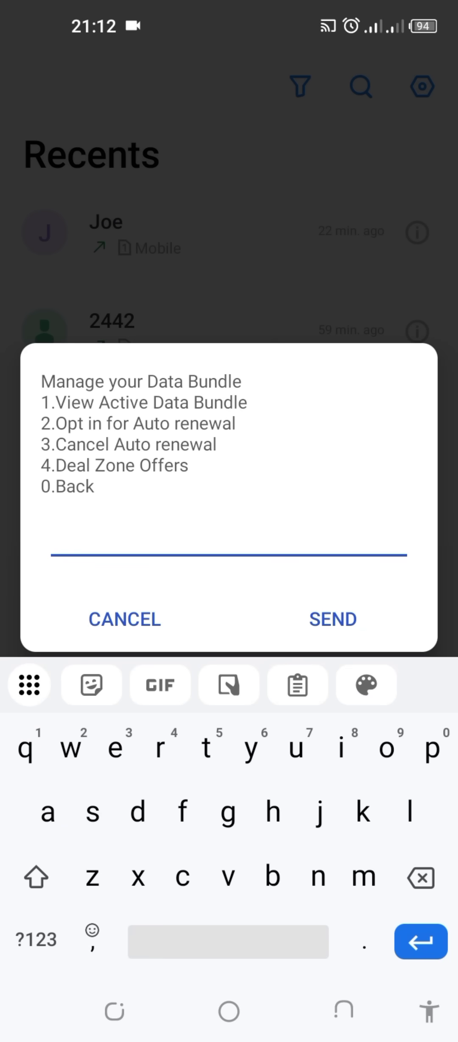
pyautogui.click(36, 941)
pyautogui.write('3')
# - Send option 3 to cancel MTN data auto-renewal
pyautogui.click(332, 620)
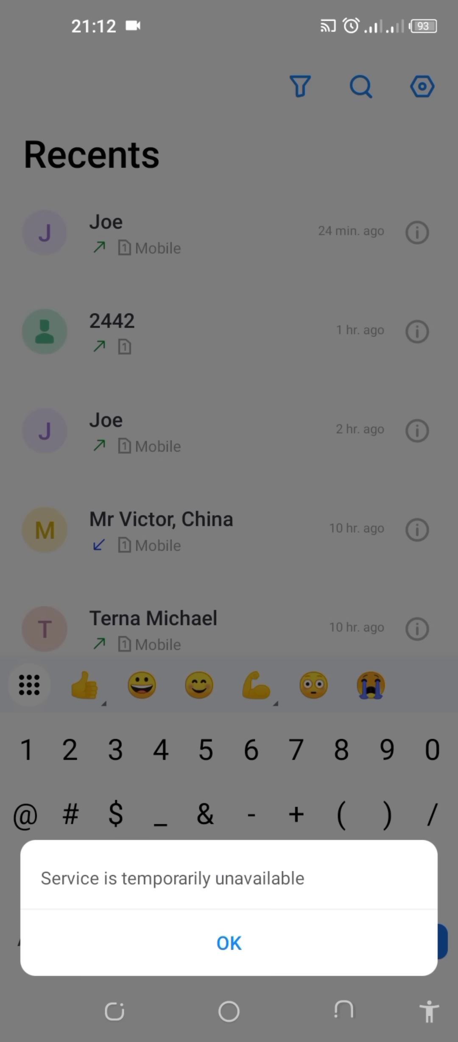